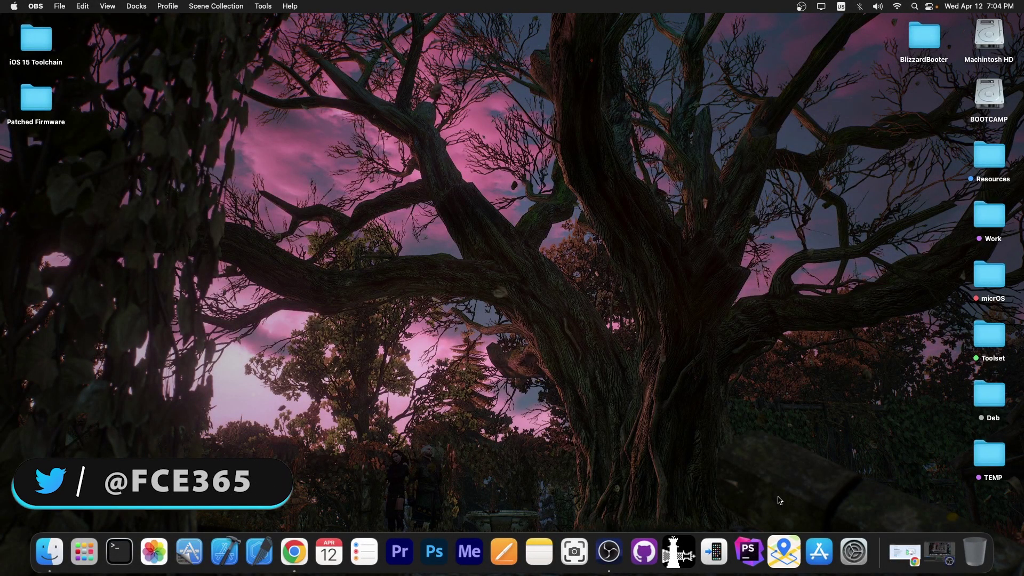
Launch MobiGo from the Dock, then restore the Chrome window showing the AimerLab MobiGo page
{"action": "left_click", "coordinate": [785, 554]}
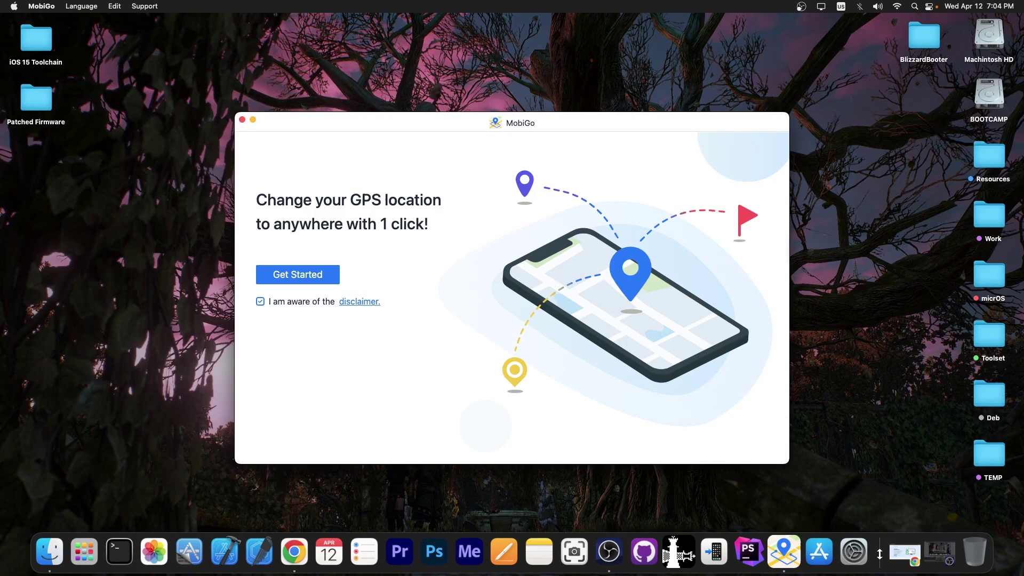
{"action": "left_click", "coordinate": [905, 555]}
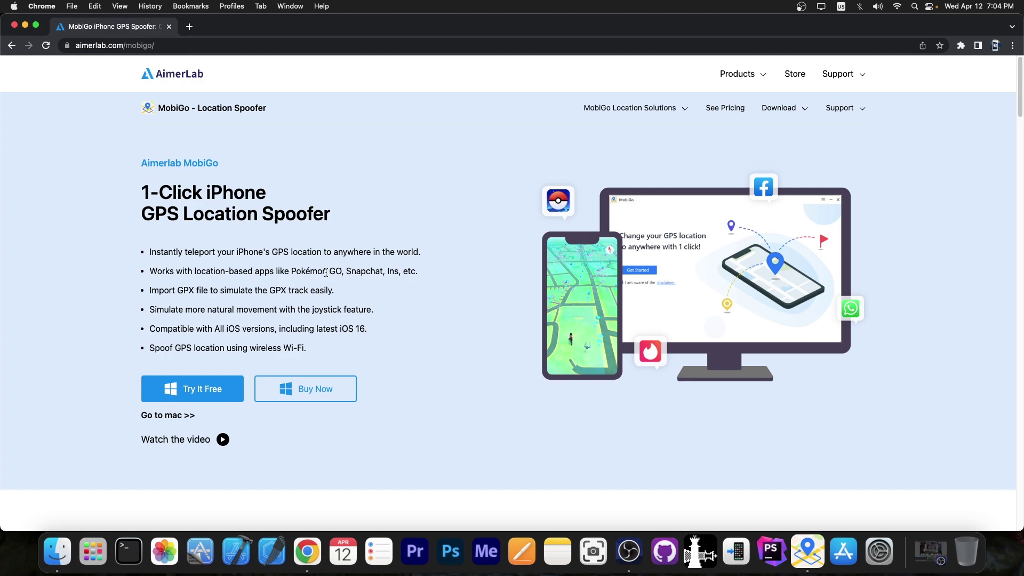
Scroll to the MobiGo page's modes section, then minimize Chrome to reveal MobiGo's welcome screen
{"action": "scroll", "coordinate": [191, 394], "scroll_direction": "down", "scroll_amount": 7}
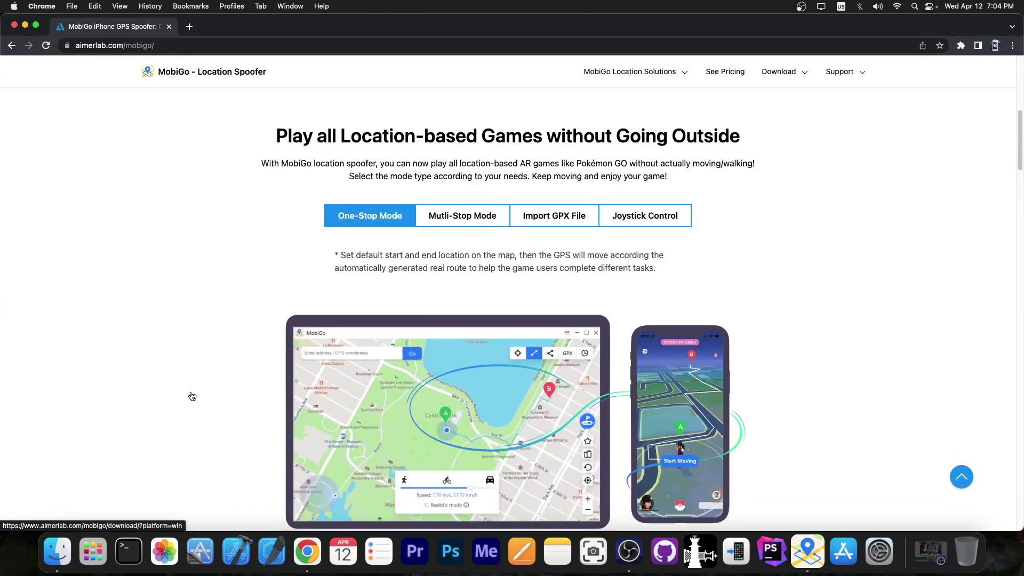
{"action": "scroll", "coordinate": [190, 393], "scroll_direction": "down", "scroll_amount": 2}
{"action": "scroll", "coordinate": [190, 393], "scroll_direction": "up", "scroll_amount": 4}
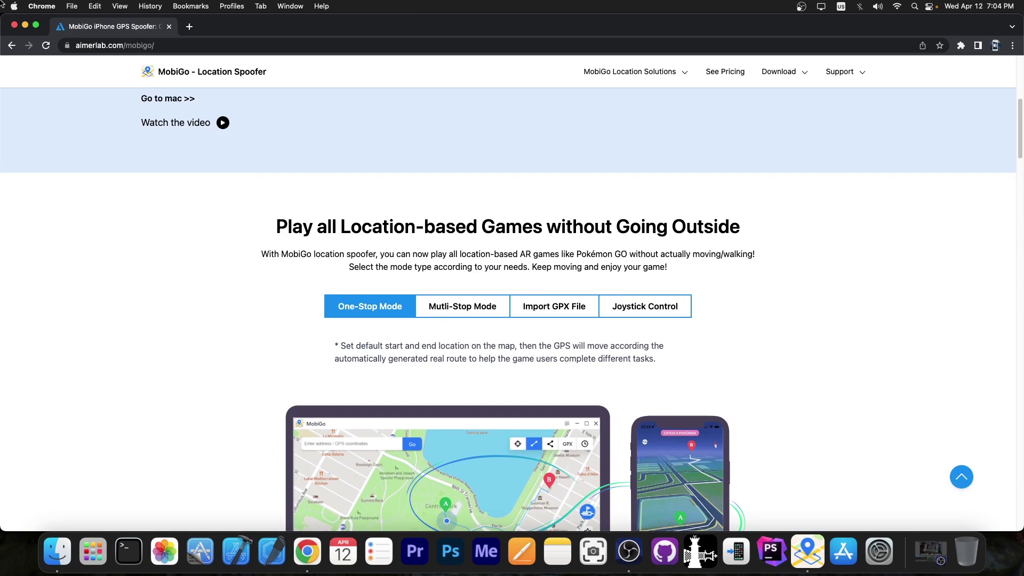
{"action": "left_click", "coordinate": [25, 25]}
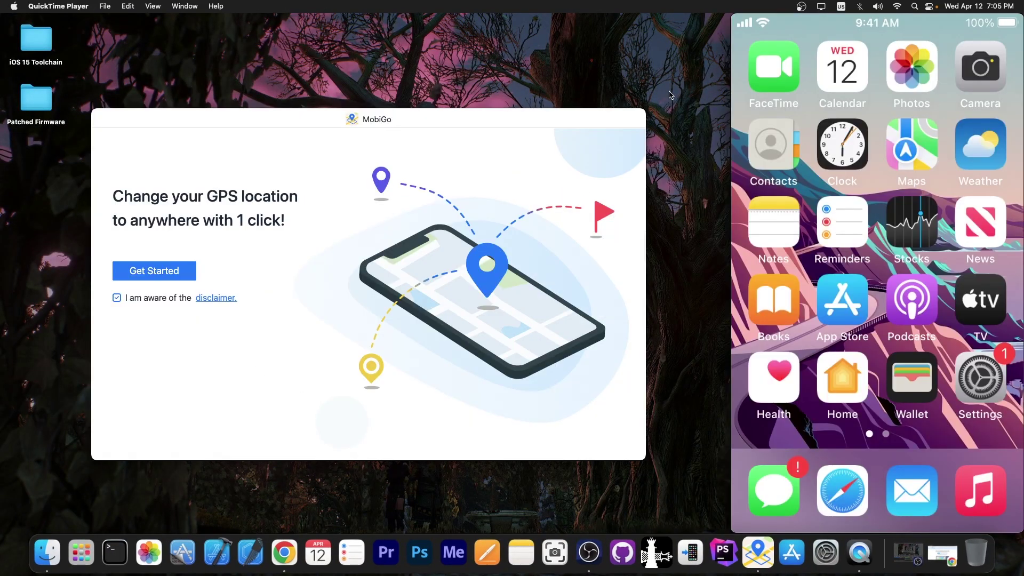
Connect the USB-attached iPod through Get Started and trust it so the Florence map loads
{"action": "left_click", "coordinate": [165, 276]}
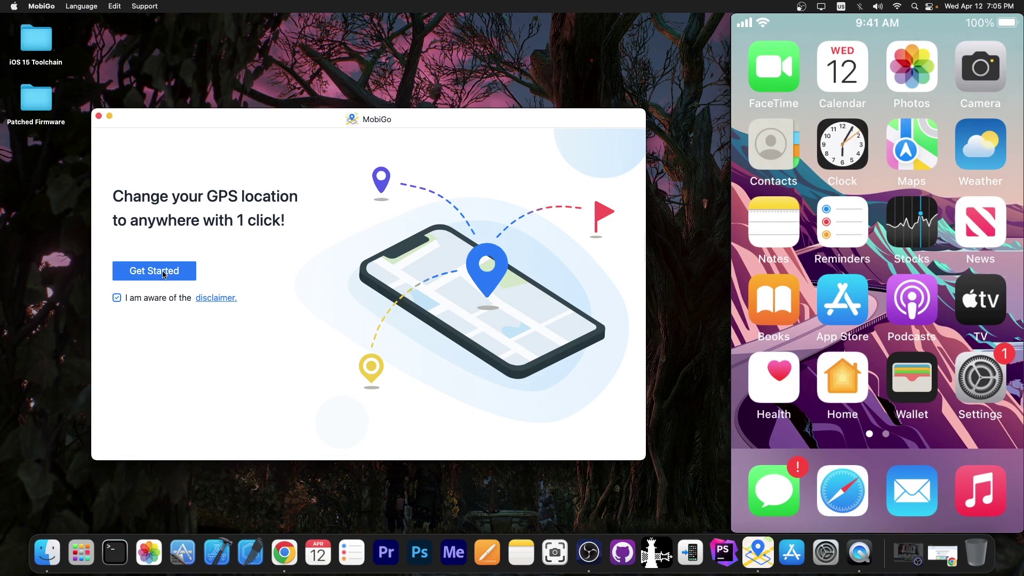
{"action": "left_click", "coordinate": [166, 274]}
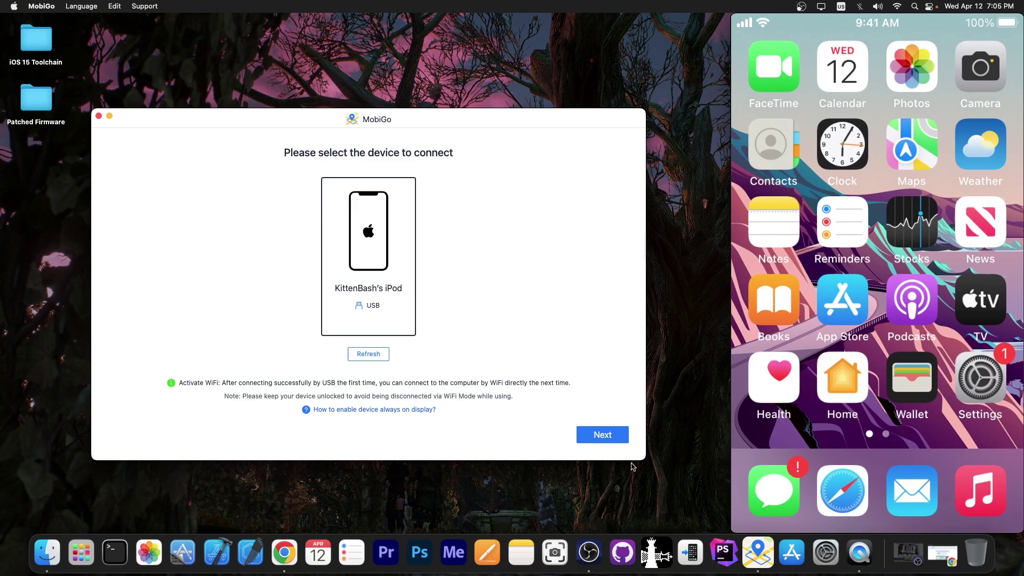
{"action": "left_click", "coordinate": [611, 440]}
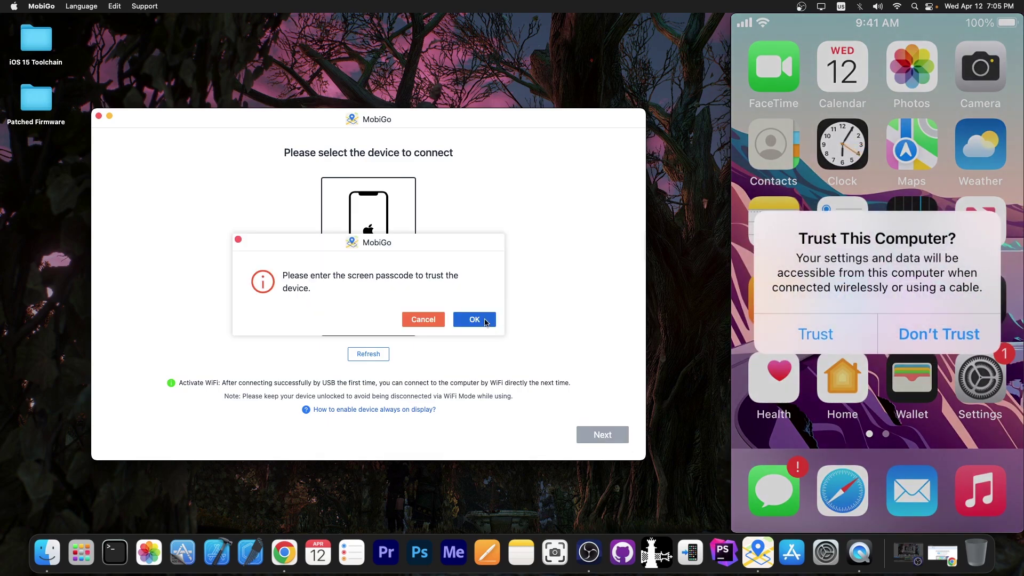
{"action": "left_click", "coordinate": [474, 319]}
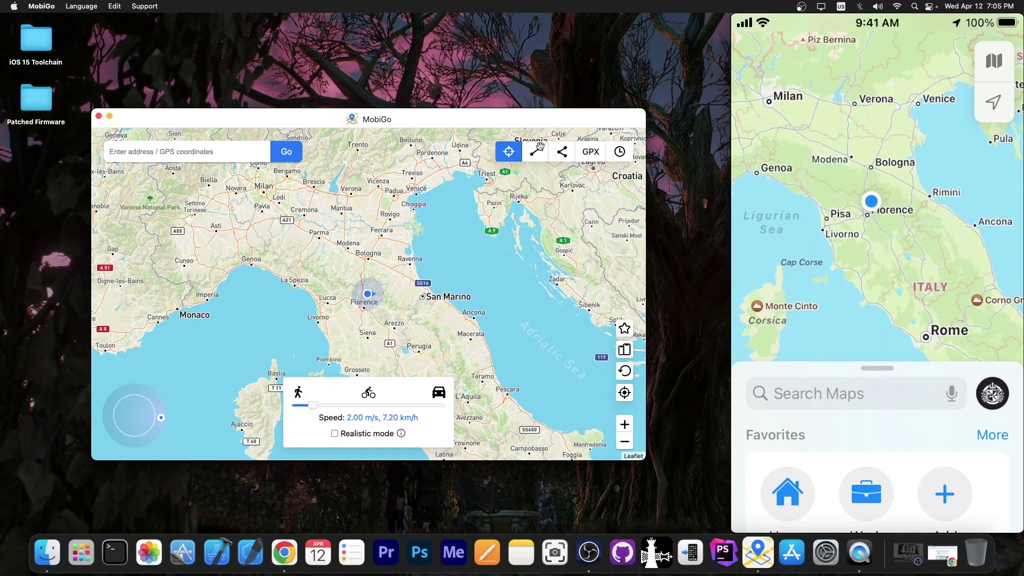
Preview a teleport spot near Como, then switch to one-stop route mode
{"action": "left_click", "coordinate": [577, 155]}
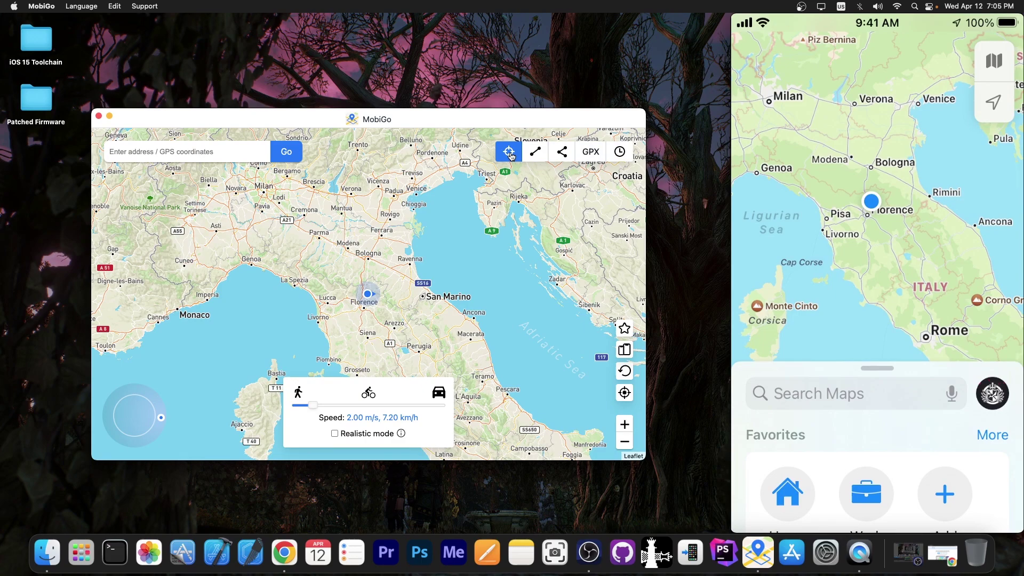
{"action": "left_click_drag", "start_coordinate": [311, 179], "coordinate": [369, 200]}
{"action": "left_click", "coordinate": [328, 177]}
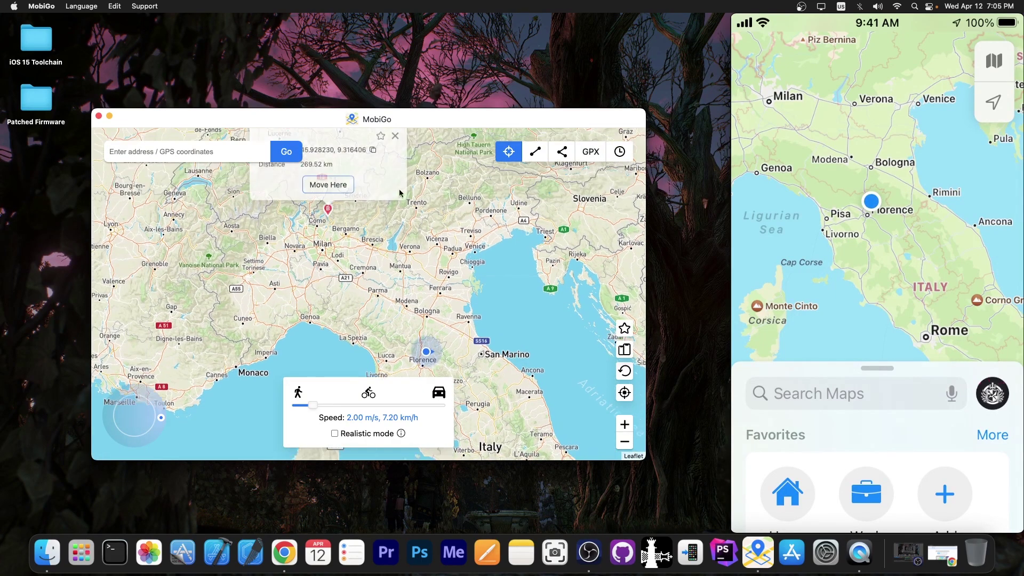
{"action": "left_click", "coordinate": [536, 151]}
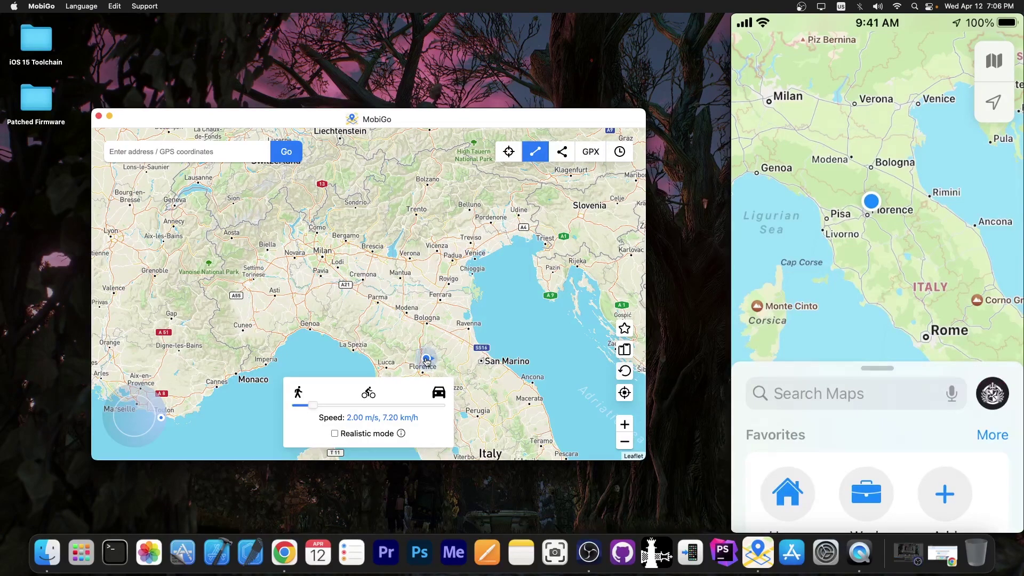
Start a 554.78 km one-stop A→B→A route from Florence to a spot near Monaco
{"action": "left_click", "coordinate": [236, 372]}
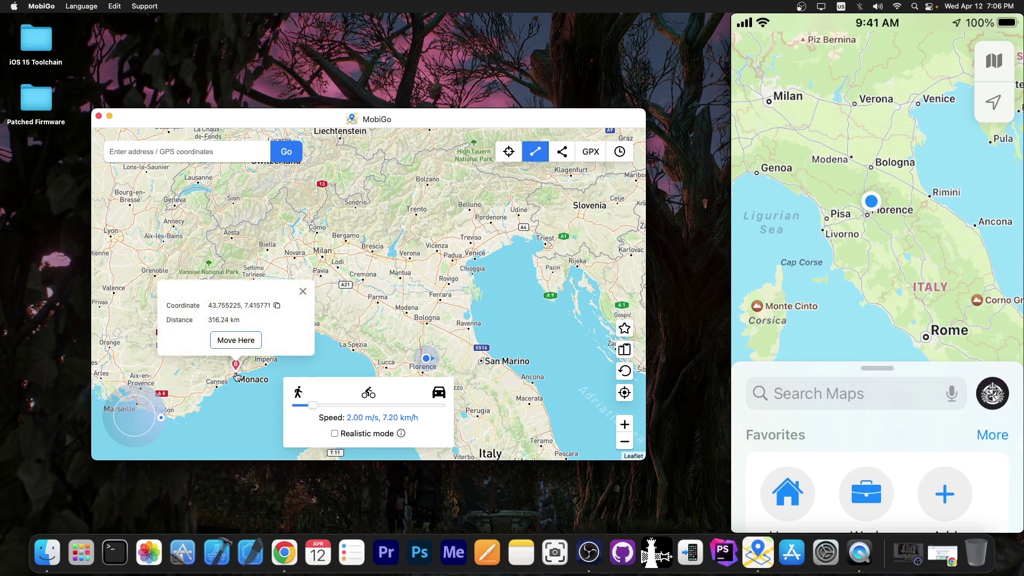
{"action": "left_click", "coordinate": [234, 340]}
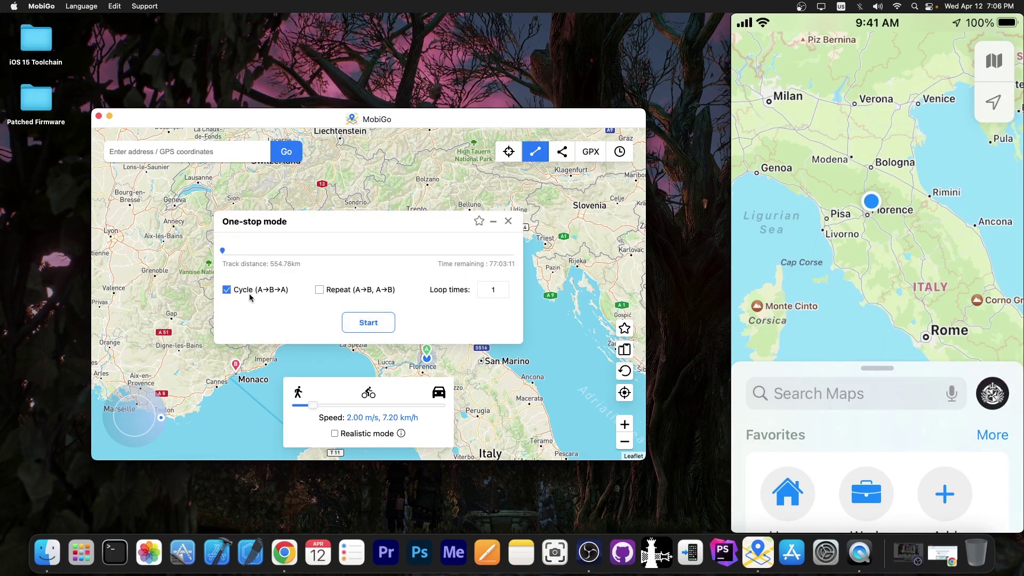
{"action": "left_click", "coordinate": [368, 322]}
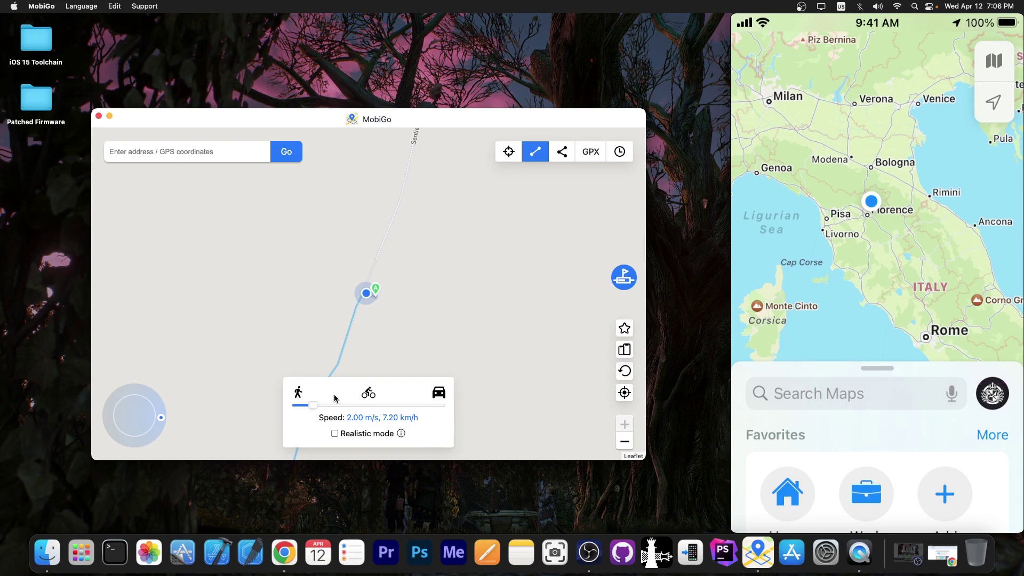
Push the speed slider to the maximum 10.00 m/s (36.00 km/h) and zoom the map out
{"action": "left_click_drag", "start_coordinate": [313, 405], "coordinate": [447, 405]}
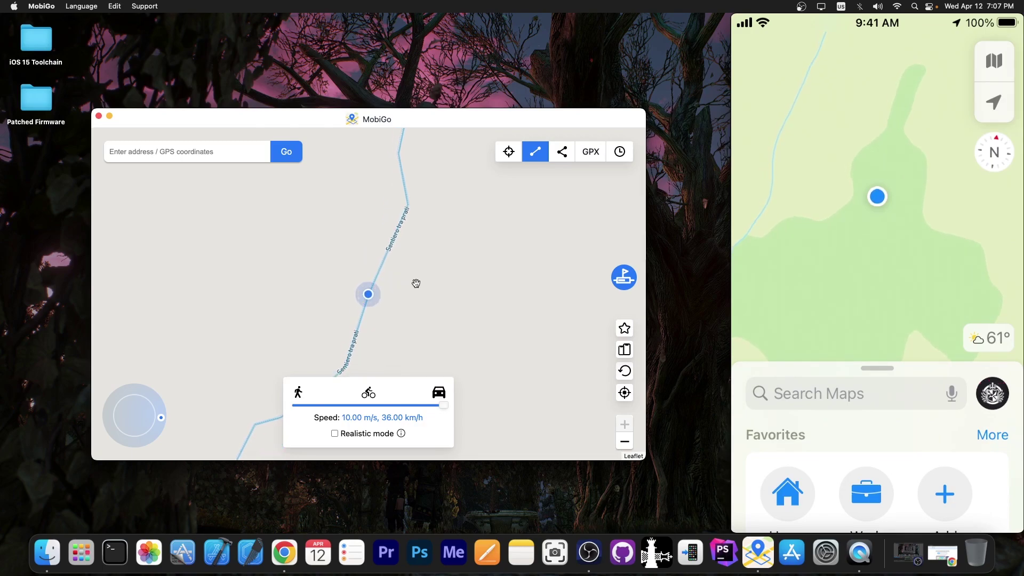
{"action": "mouse_move", "coordinate": [401, 434]}
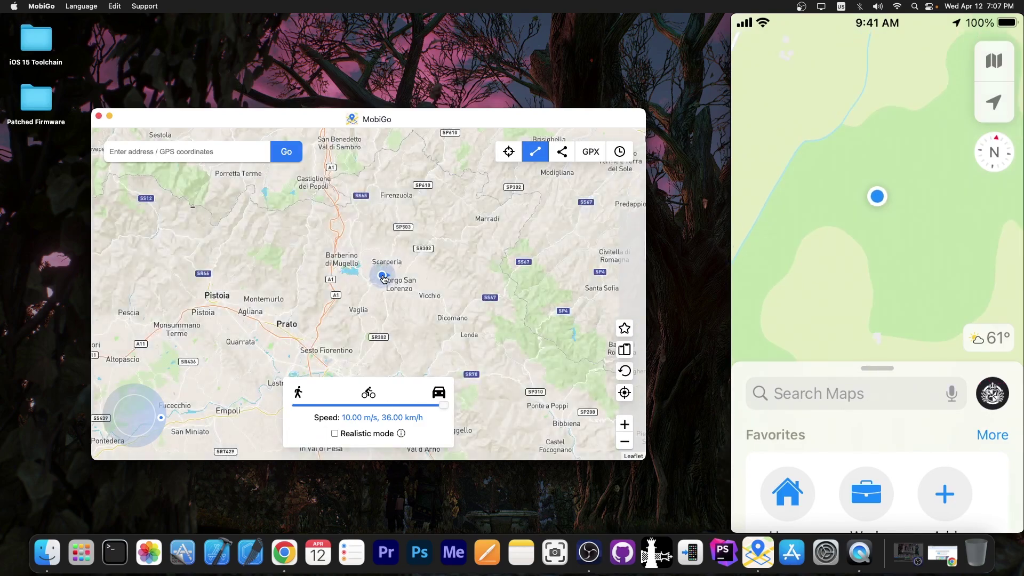
{"action": "scroll", "coordinate": [376, 278], "scroll_direction": "down", "scroll_amount": 3}
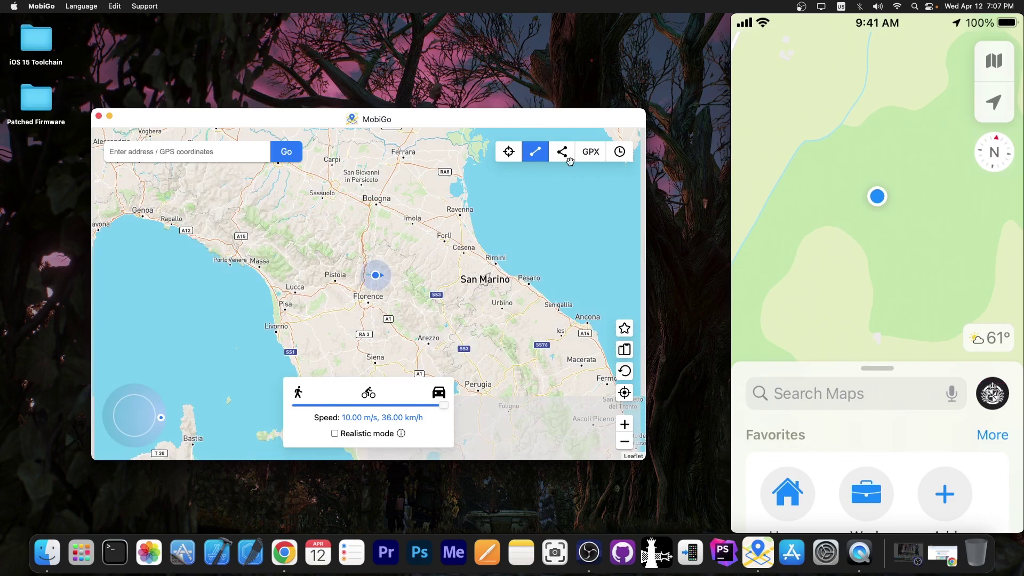
Plot and start a multi-stop route through stops near Bologna, Parma and Rovigo
{"action": "left_click", "coordinate": [559, 156]}
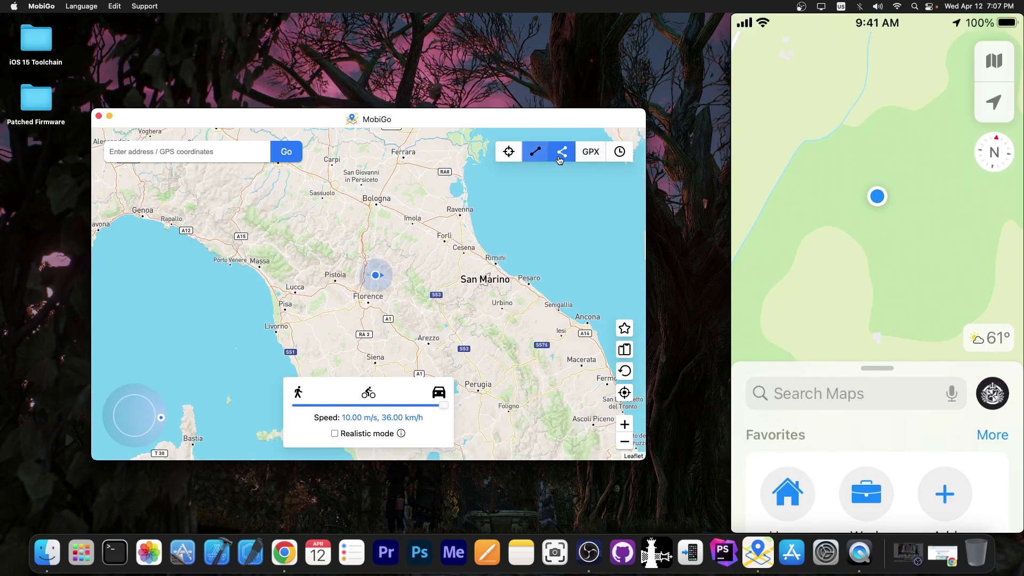
{"action": "left_click", "coordinate": [260, 216]}
{"action": "left_click", "coordinate": [375, 200]}
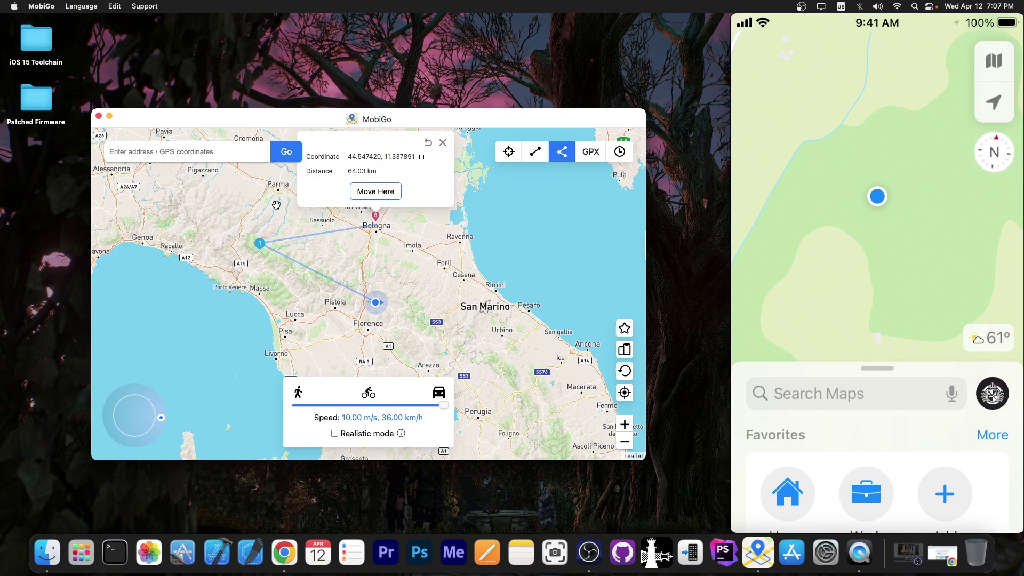
{"action": "left_click", "coordinate": [265, 189]}
{"action": "left_click", "coordinate": [405, 184]}
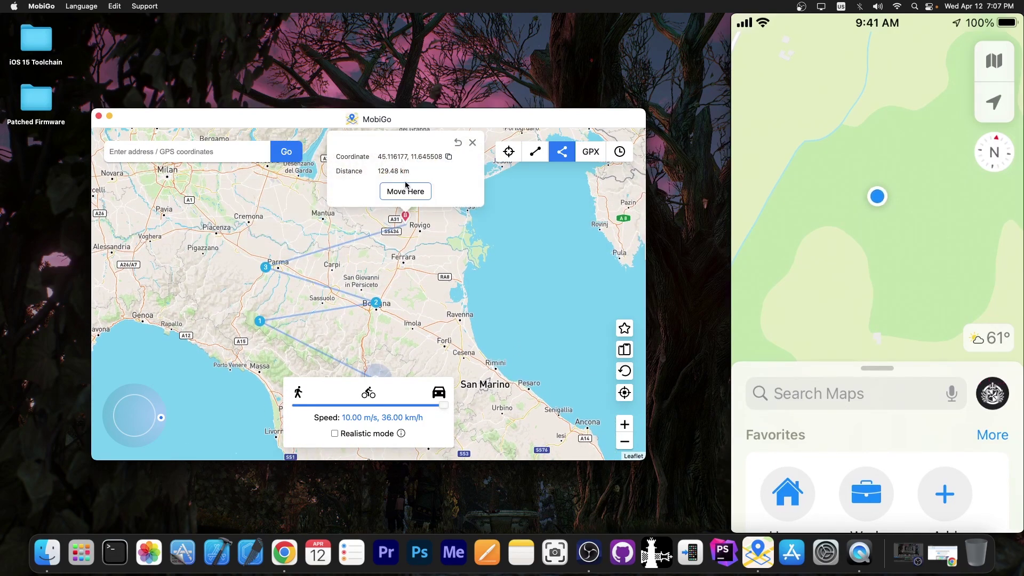
{"action": "left_click", "coordinate": [406, 187]}
{"action": "left_click", "coordinate": [367, 322]}
Quit the running route simulation, confirming Yes to clear the route
{"action": "scroll", "coordinate": [368, 300], "scroll_direction": "down", "scroll_amount": 2}
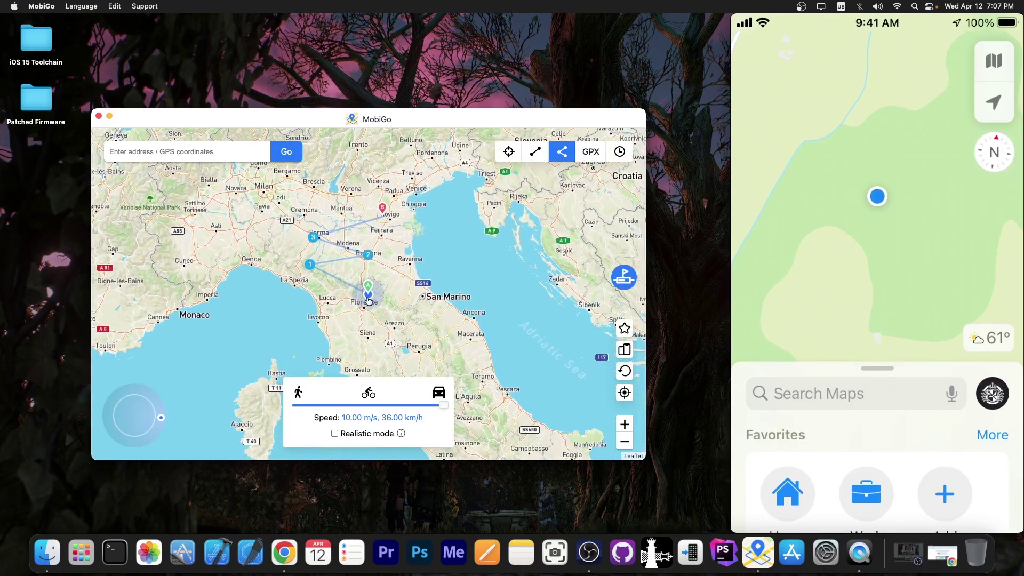
{"action": "scroll", "coordinate": [341, 275], "scroll_direction": "up", "scroll_amount": 2}
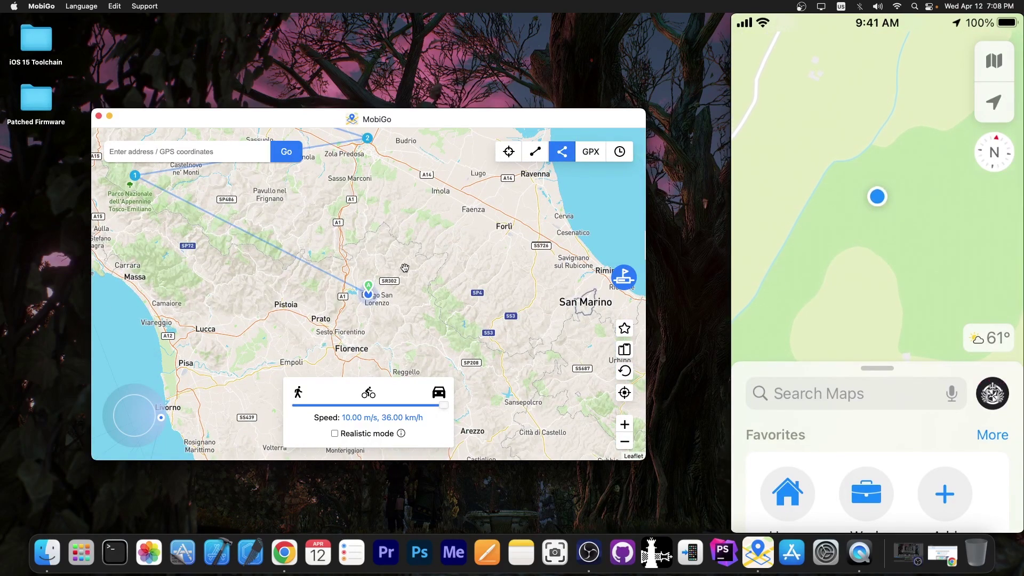
{"action": "left_click", "coordinate": [161, 410]}
{"action": "left_click", "coordinate": [388, 303]}
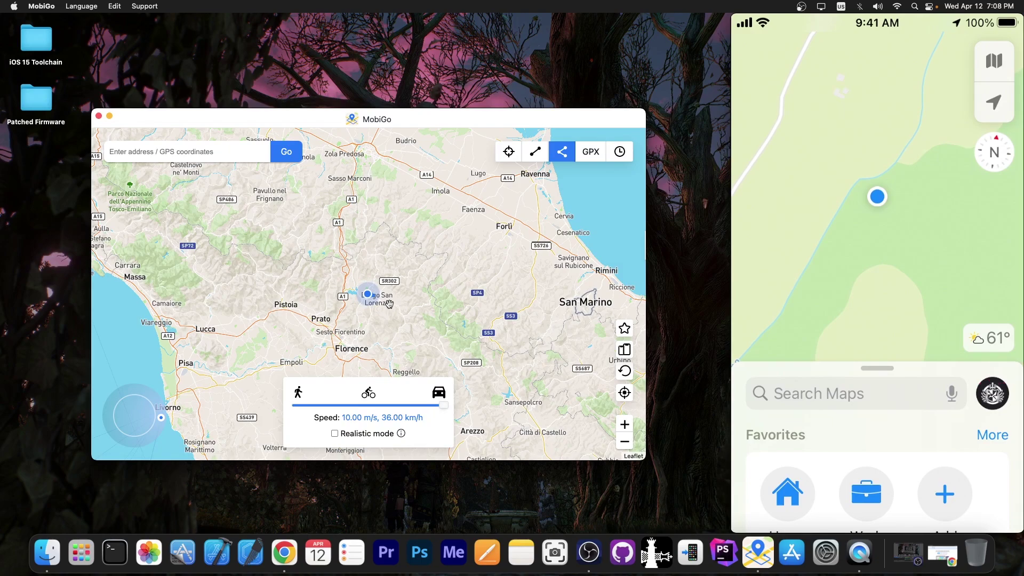
Check the connected device list, then search for and select New York, United States
{"action": "left_click", "coordinate": [624, 349]}
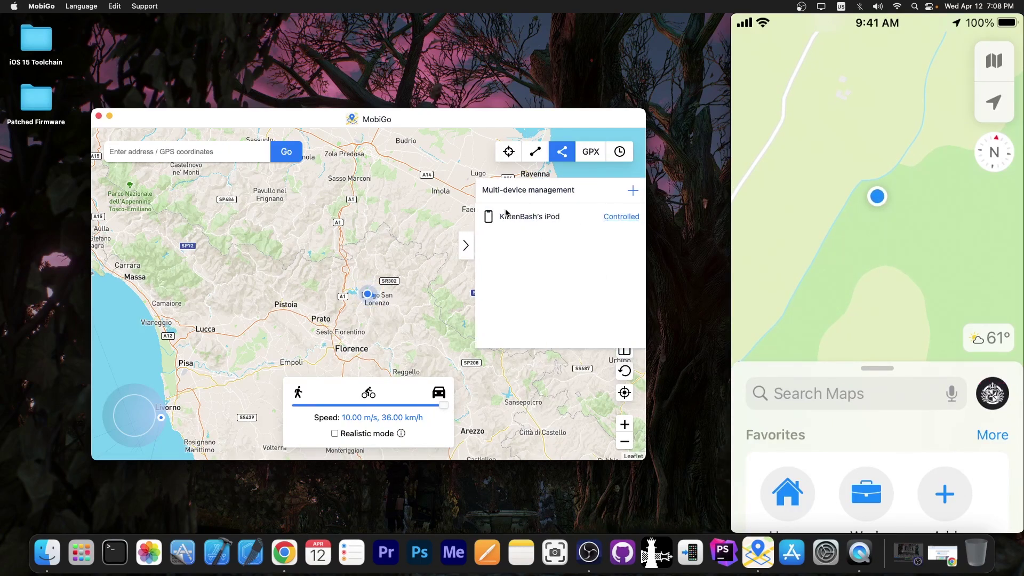
{"action": "left_click", "coordinate": [470, 251]}
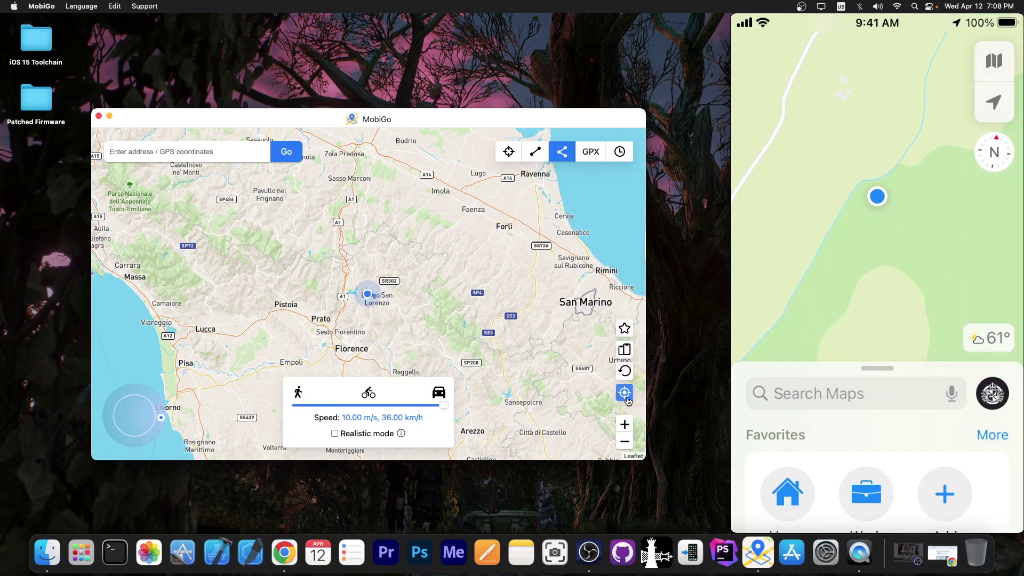
{"action": "left_click", "coordinate": [184, 152]}
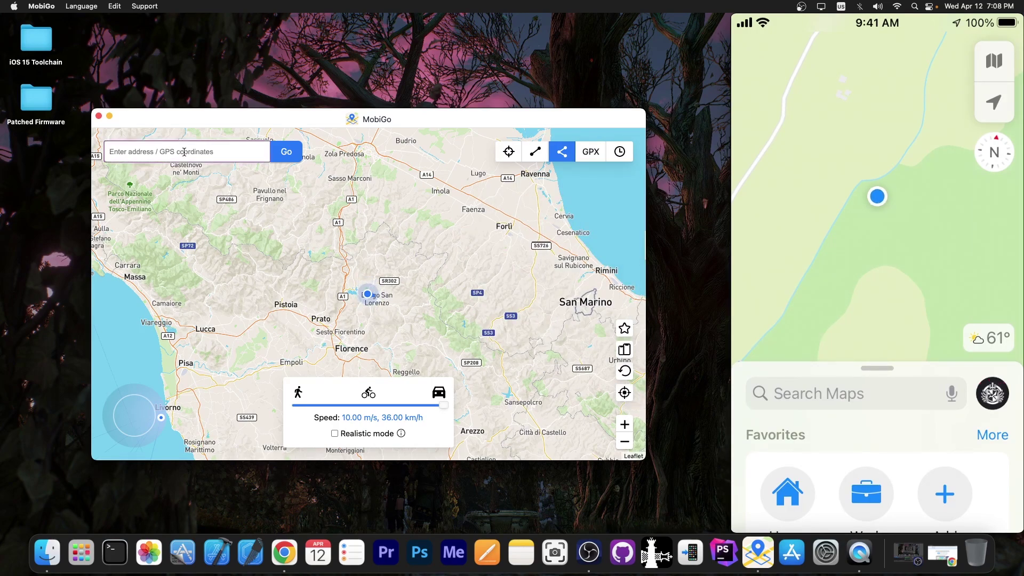
{"action": "type", "text": "New york"}
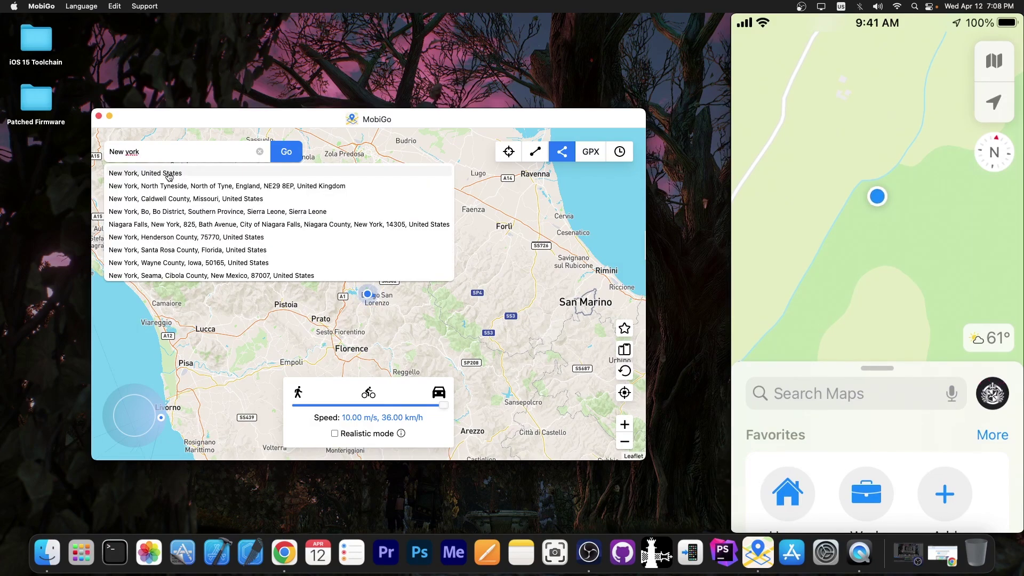
{"action": "left_click", "coordinate": [152, 167]}
Set New York as the destination and start the multi-stop route simulation
{"action": "left_click", "coordinate": [371, 264]}
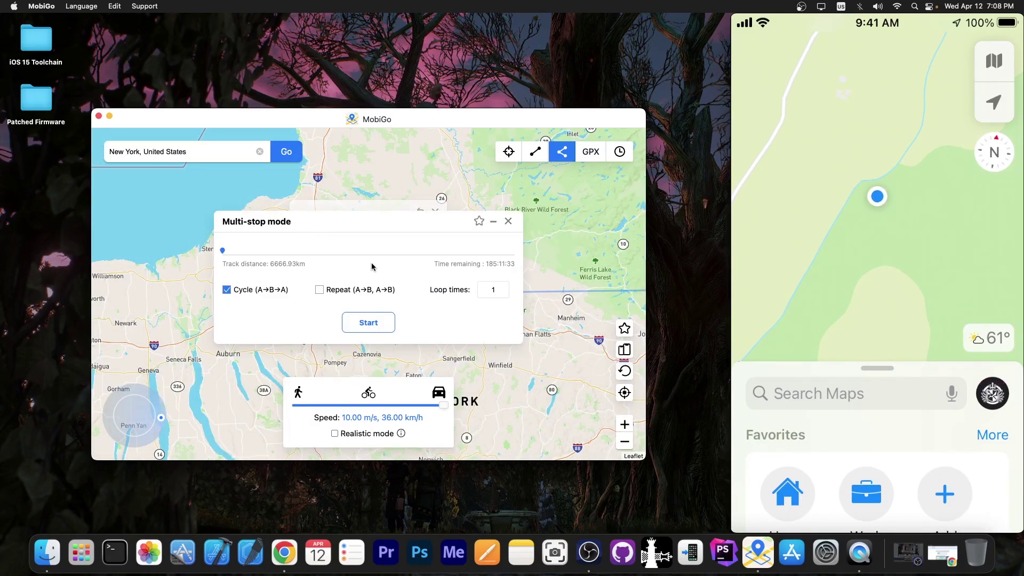
{"action": "left_click", "coordinate": [380, 315]}
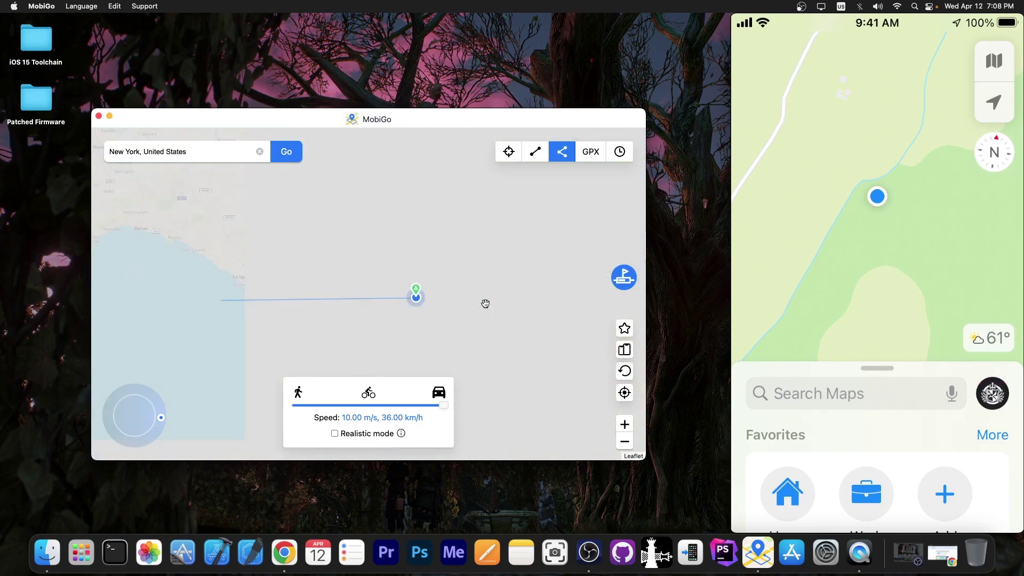
{"action": "scroll", "coordinate": [485, 303], "scroll_direction": "down", "scroll_amount": 3}
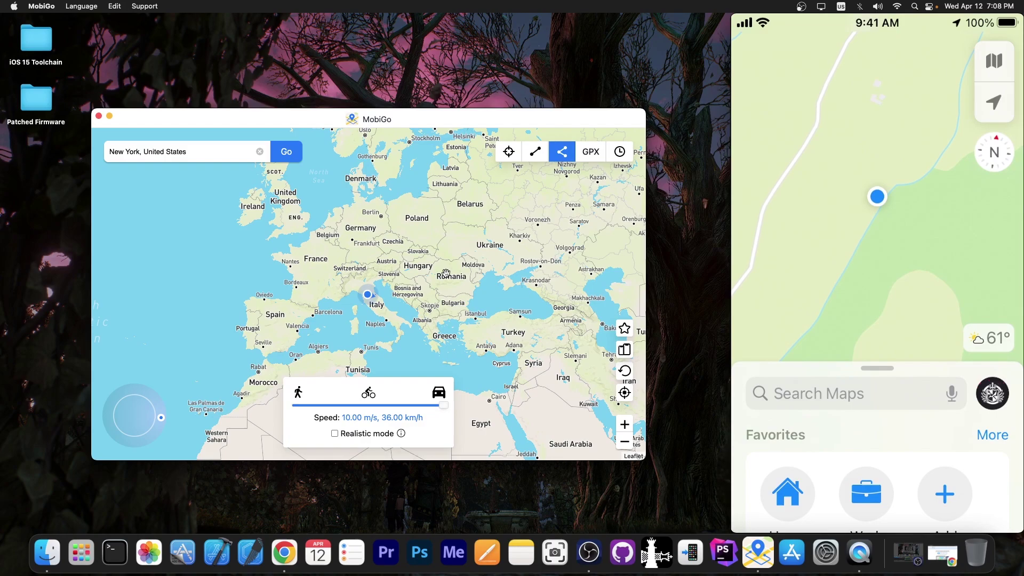
{"action": "scroll", "coordinate": [428, 295], "scroll_direction": "down", "scroll_amount": 2}
{"action": "mouse_move", "coordinate": [922, 198]}
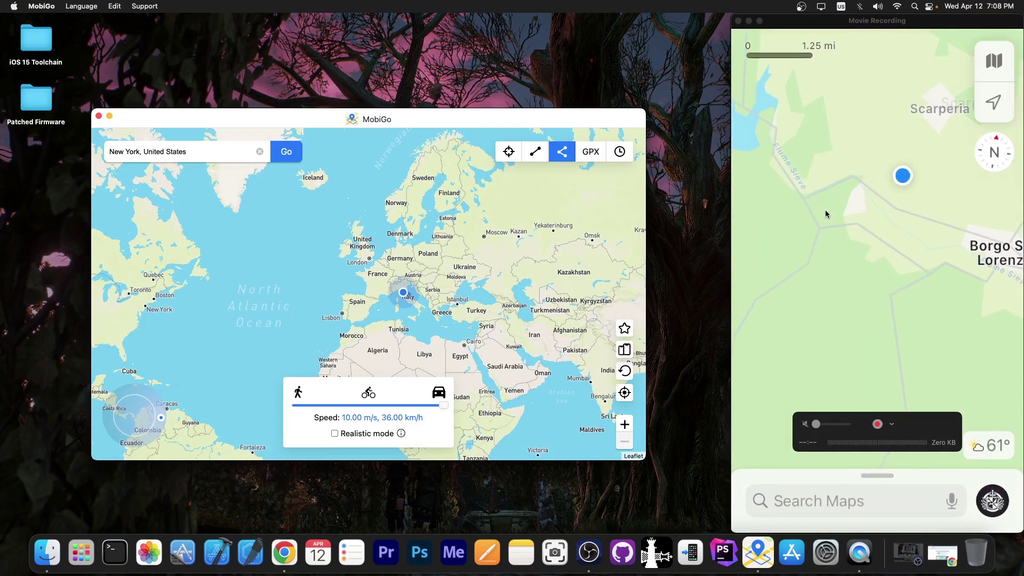
Restore Chrome and scroll the MobiGo page down to the supported games list
{"action": "left_click", "coordinate": [943, 556]}
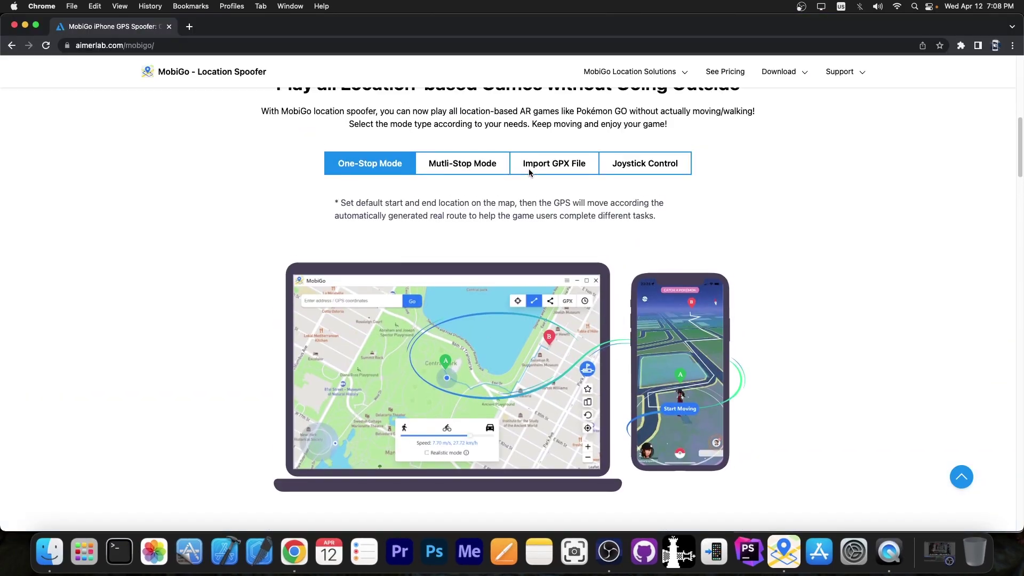
{"action": "scroll", "coordinate": [542, 197], "scroll_direction": "down", "scroll_amount": 3}
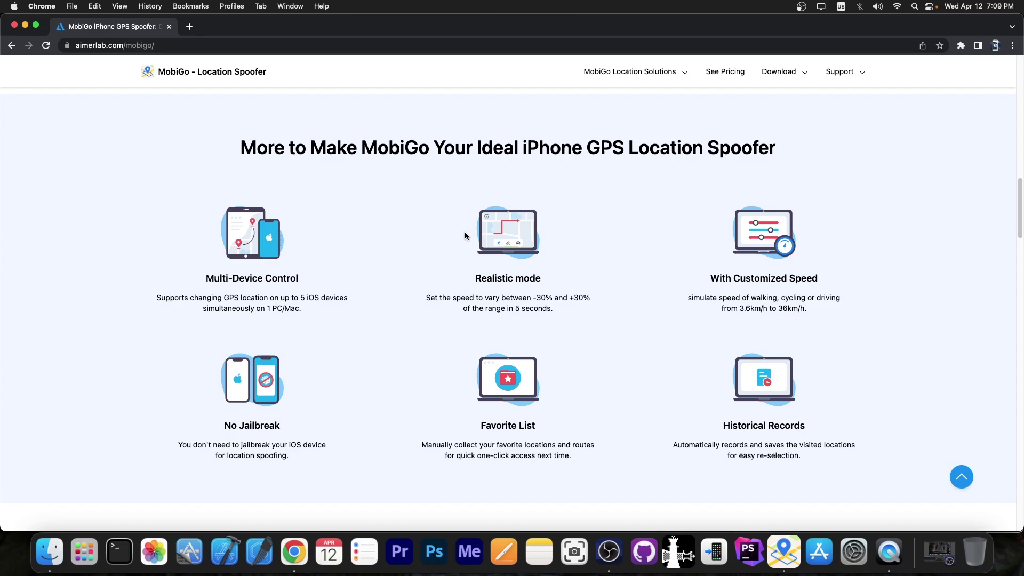
{"action": "scroll", "coordinate": [465, 232], "scroll_direction": "down", "scroll_amount": 10}
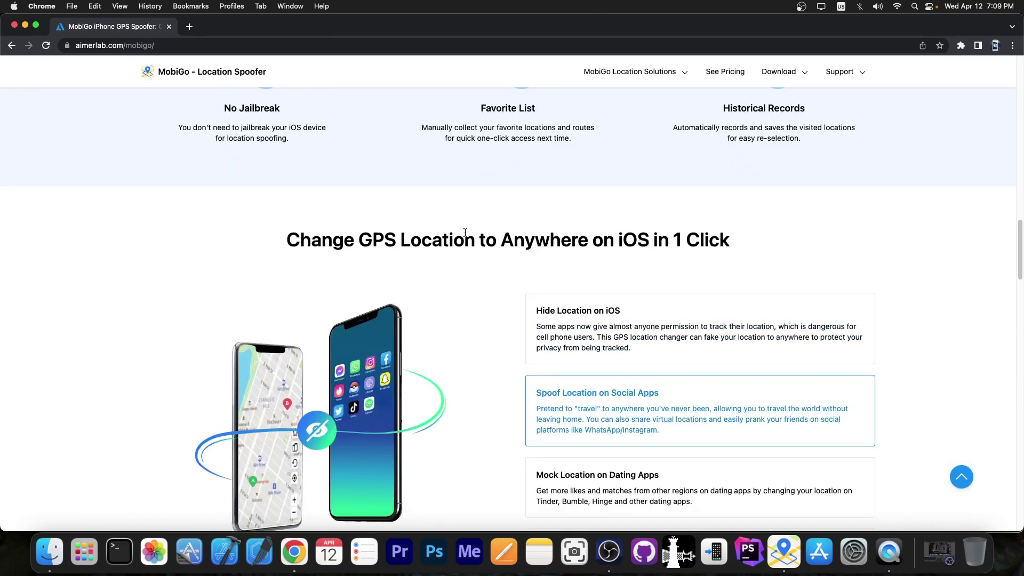
{"action": "scroll", "coordinate": [465, 236], "scroll_direction": "down", "scroll_amount": 10}
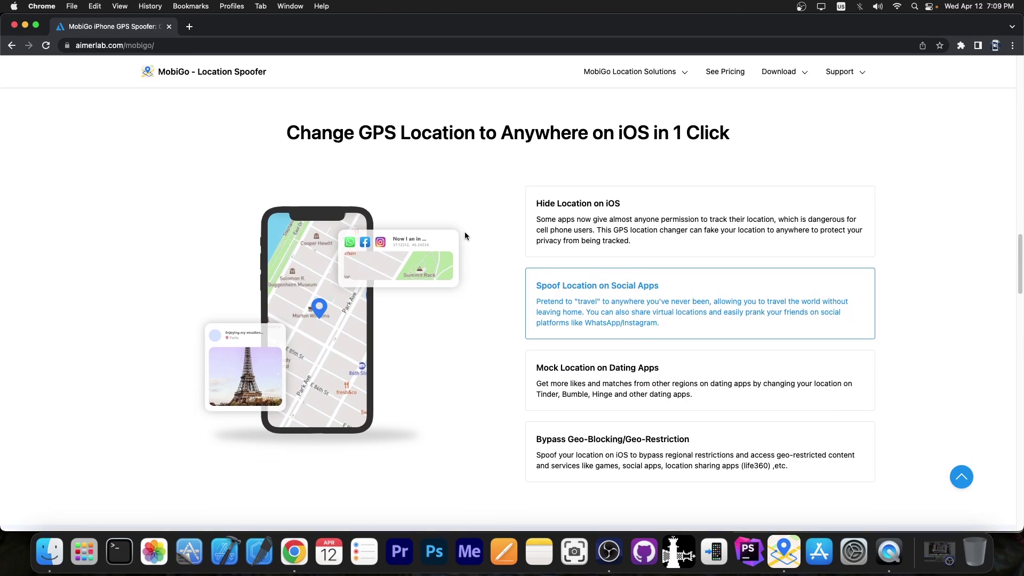
{"action": "scroll", "coordinate": [465, 236], "scroll_direction": "down", "scroll_amount": 2}
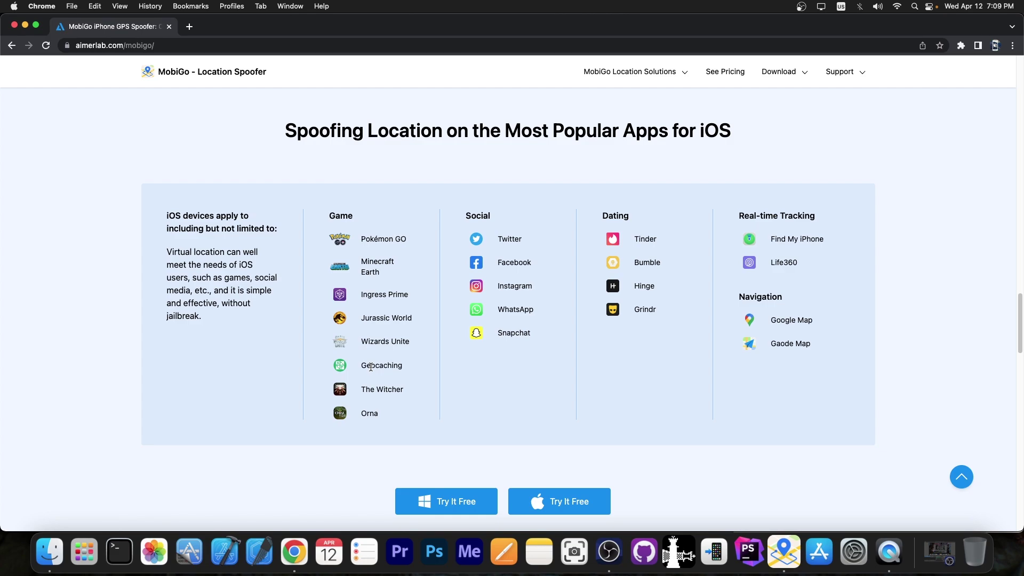
{"action": "left_click_drag", "start_coordinate": [371, 367], "coordinate": [441, 244]}
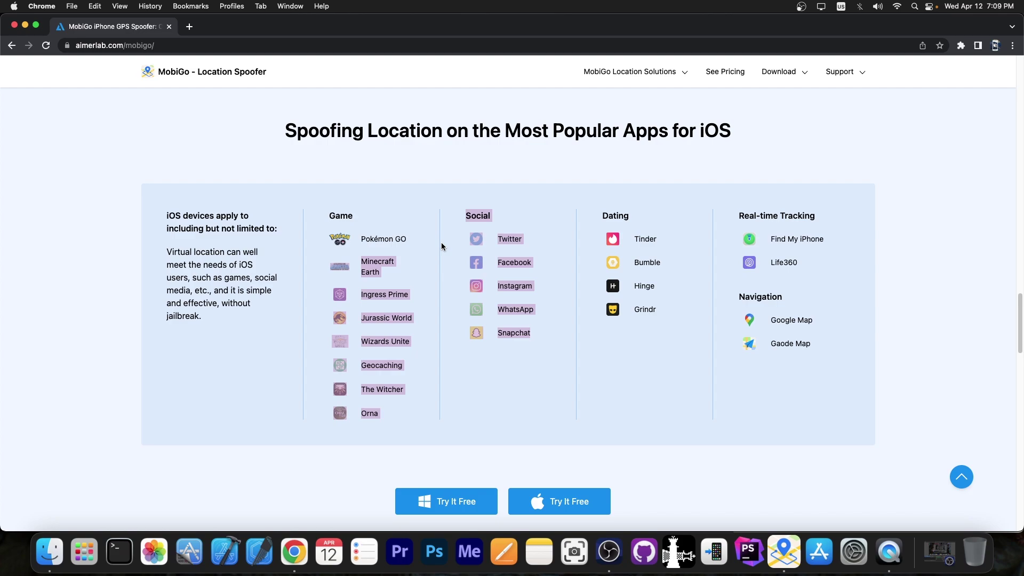
{"action": "left_click", "coordinate": [512, 423]}
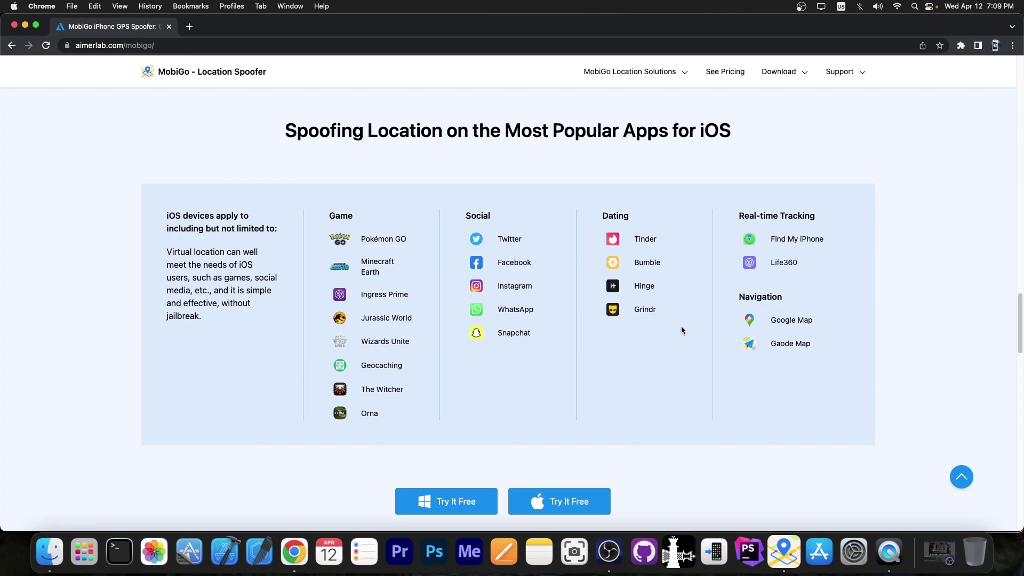
Scroll further through the tech specs, then back up the MobiGo page
{"action": "scroll", "coordinate": [625, 346], "scroll_direction": "down", "scroll_amount": 5}
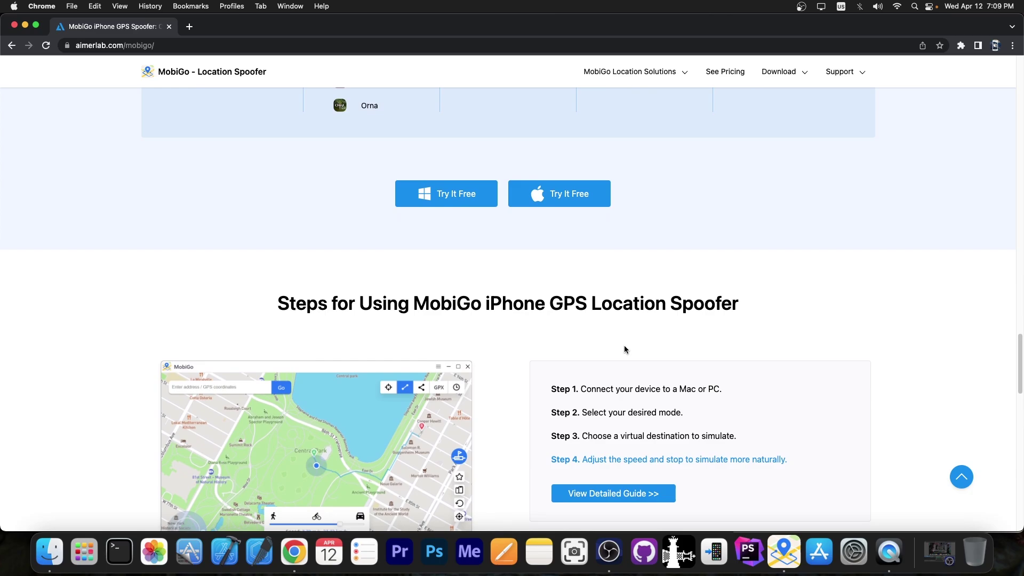
{"action": "scroll", "coordinate": [625, 349], "scroll_direction": "down", "scroll_amount": 8}
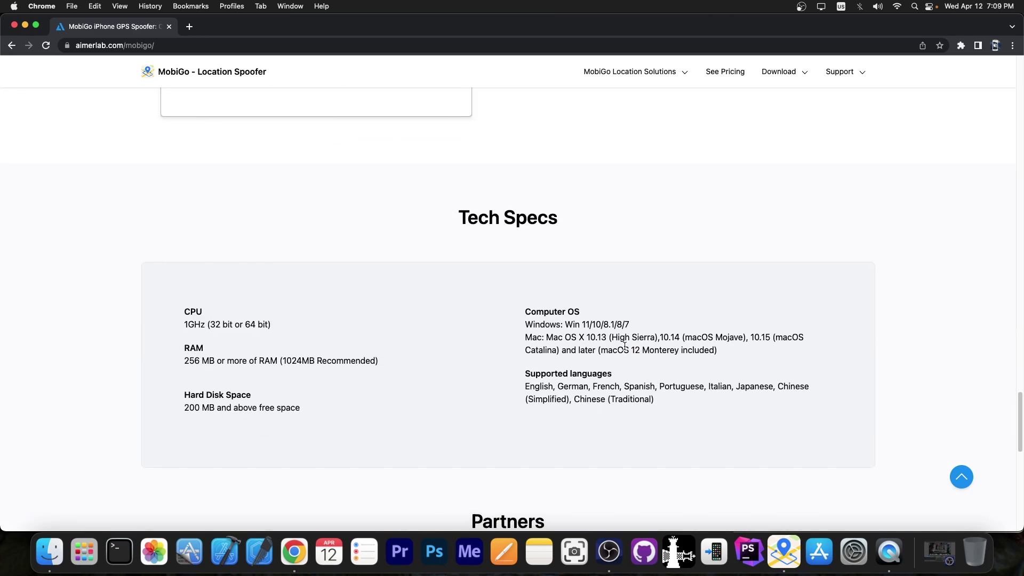
{"action": "scroll", "coordinate": [625, 349], "scroll_direction": "down", "scroll_amount": 5}
{"action": "scroll", "coordinate": [626, 349], "scroll_direction": "up", "scroll_amount": 15}
{"action": "scroll", "coordinate": [625, 350], "scroll_direction": "up", "scroll_amount": 4}
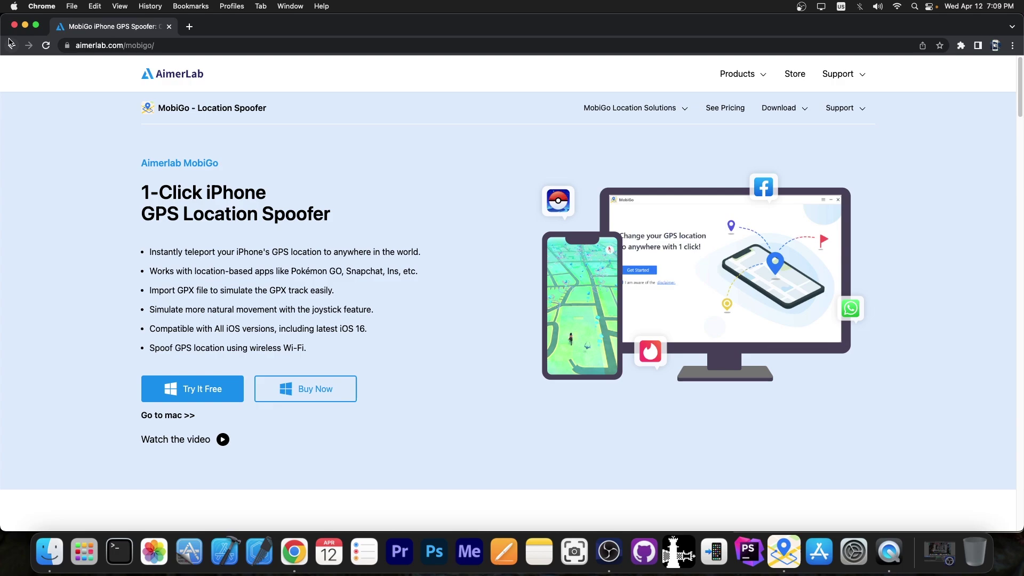
Minimize Chrome, quit MobiGo without restarting the device, and close the QuickTime mirror window
{"action": "left_click", "coordinate": [24, 25]}
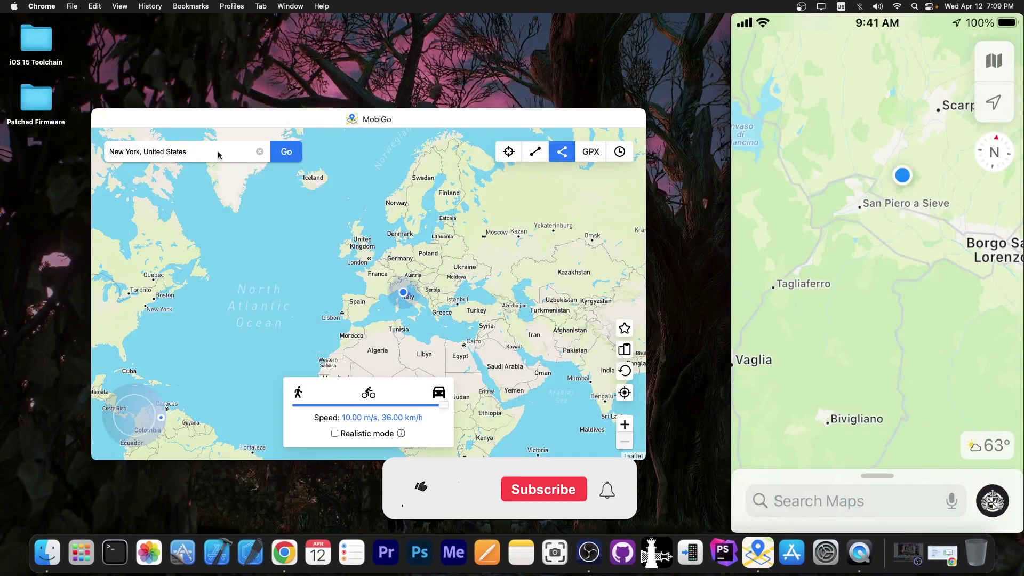
{"action": "left_click", "coordinate": [99, 115]}
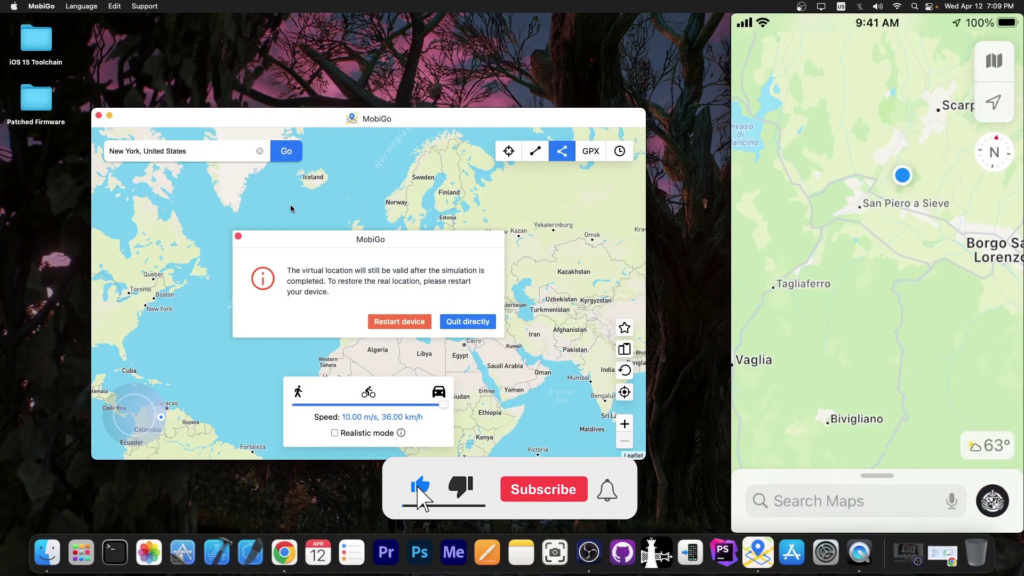
{"action": "left_click", "coordinate": [467, 322]}
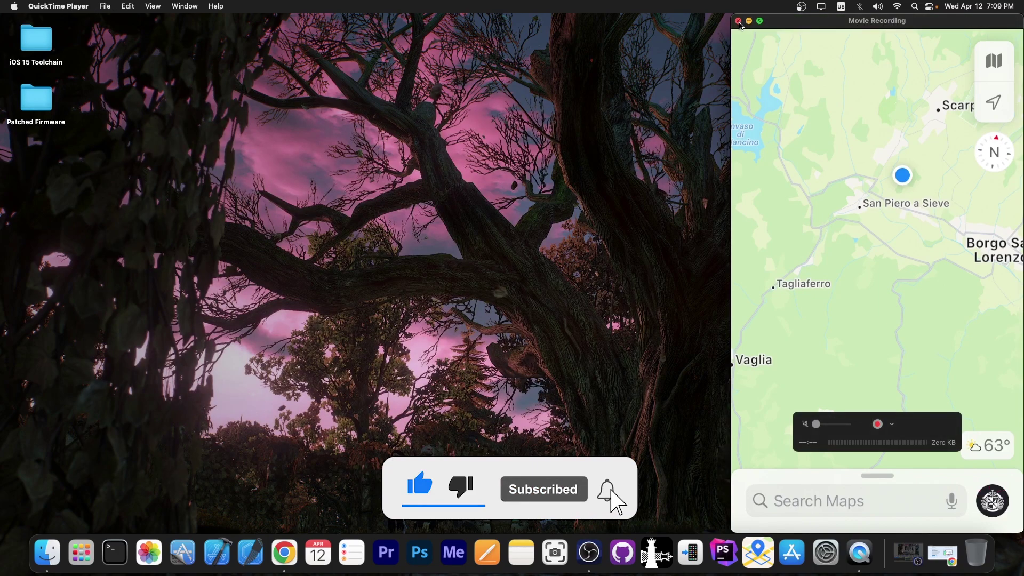
{"action": "left_click", "coordinate": [740, 24]}
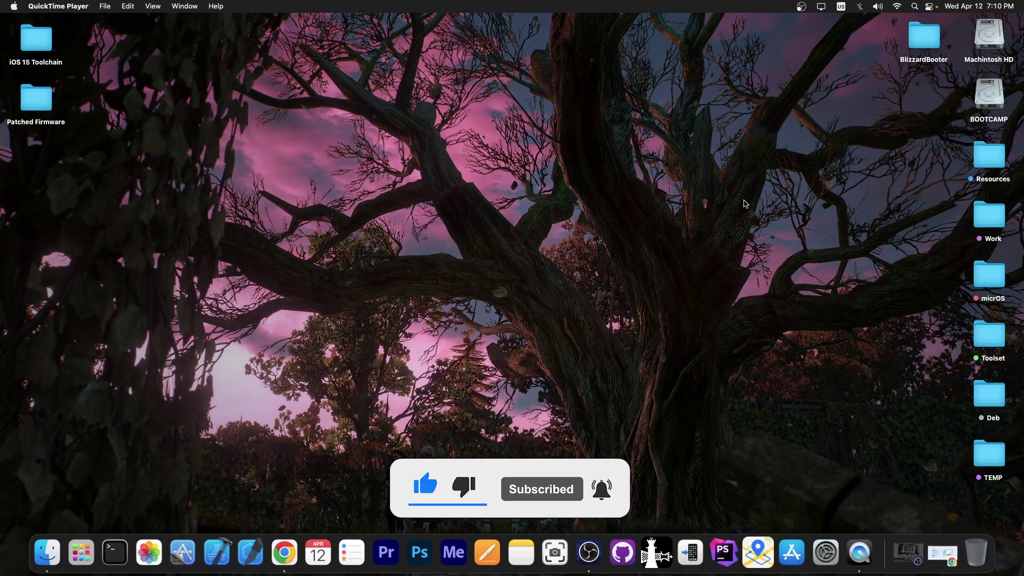